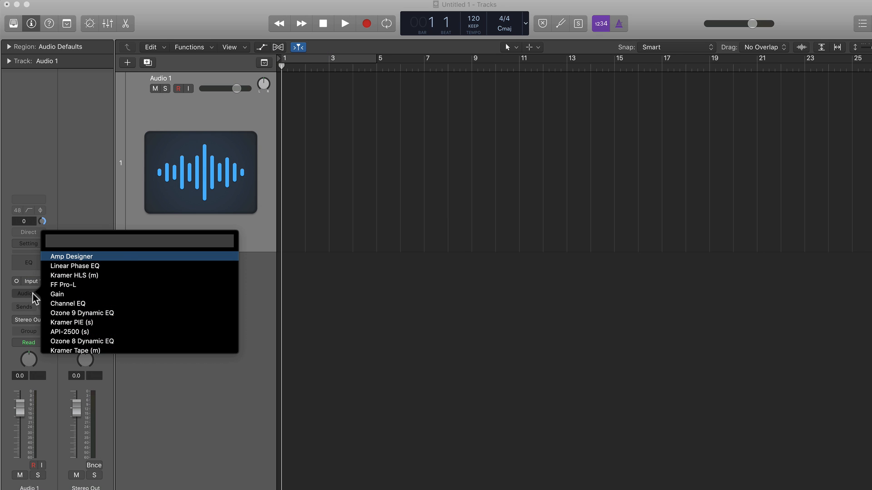
# Search the plug-in list for "compressor" from the audio effect slot of Audio 1 and browse the matches.
pyautogui.write('compressor')
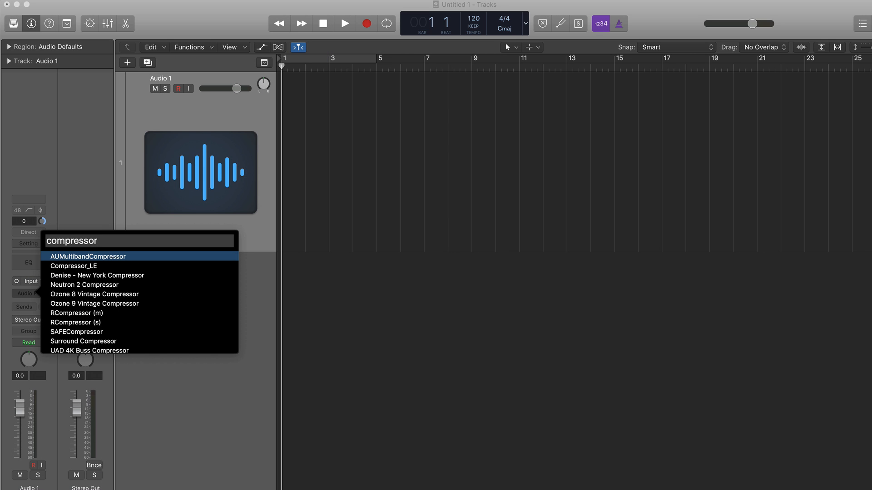
pyautogui.scroll(-3, 114, 320)
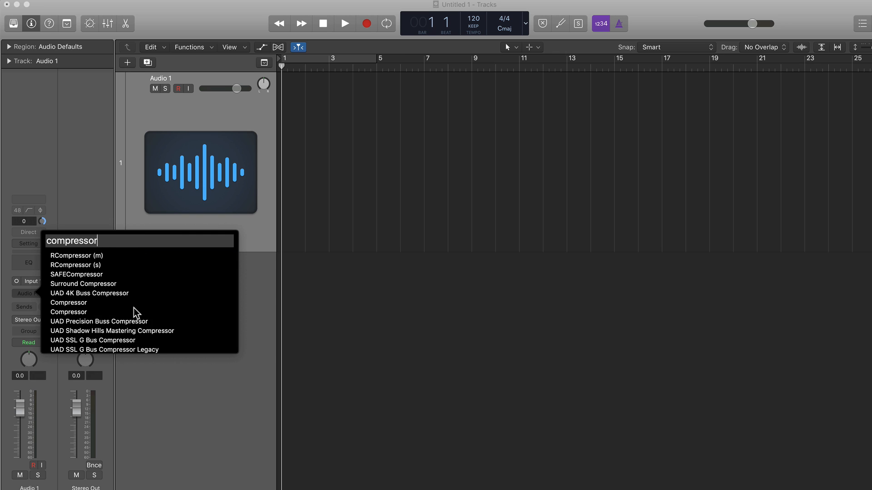
pyautogui.scroll(3, 134, 310)
pyautogui.click(33, 294)
pyautogui.click(33, 294)
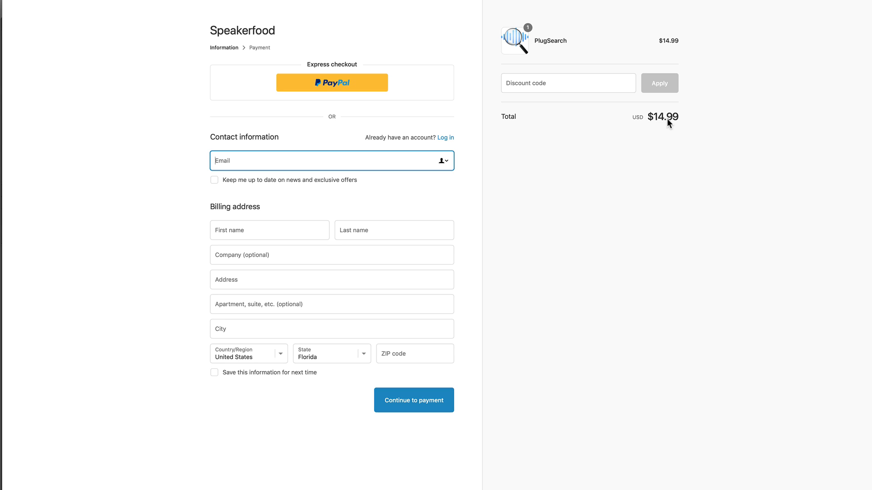
pyautogui.click(45, 0)
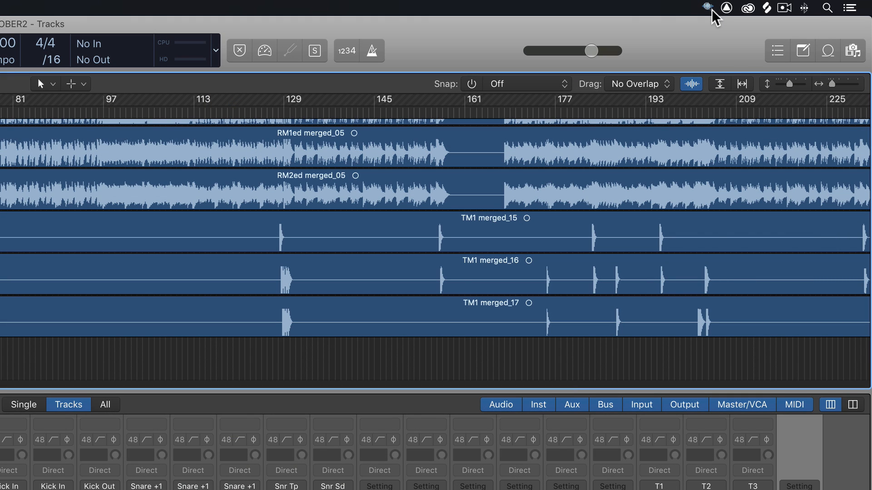
# View the About PlugSearch window with its version and usage instructions, and close it.
pyautogui.click(709, 8)
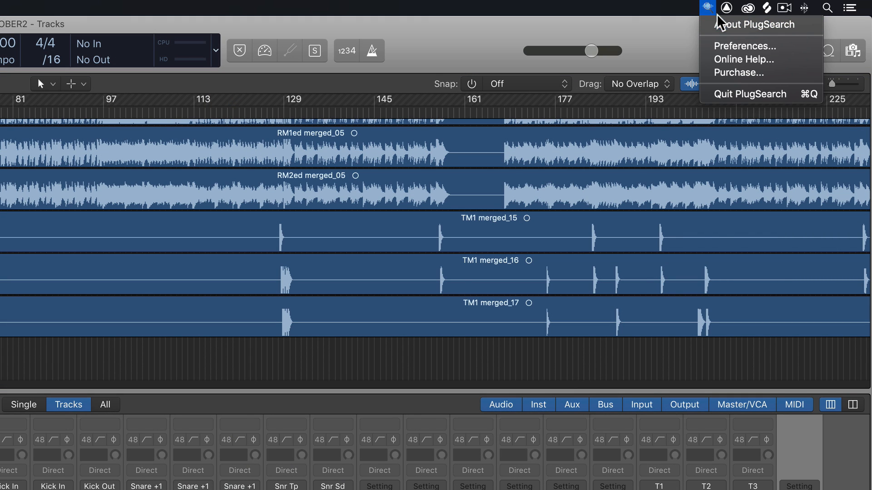
pyautogui.click(759, 26)
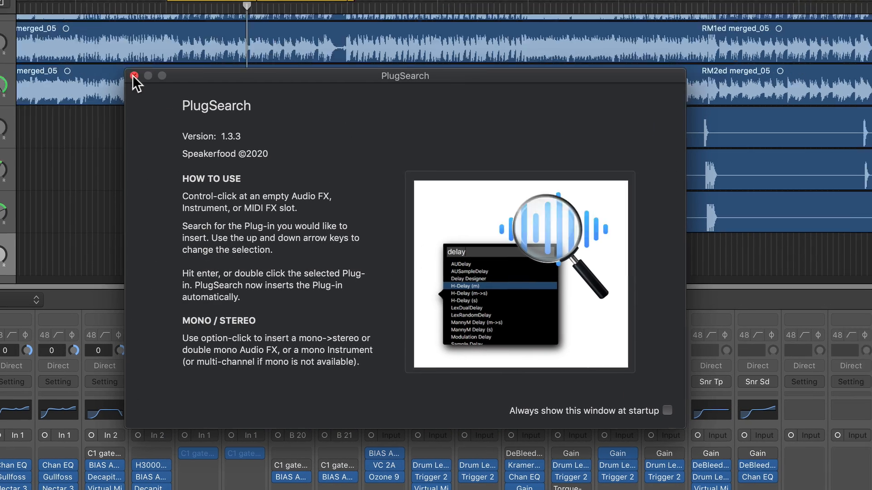
pyautogui.click(164, 68)
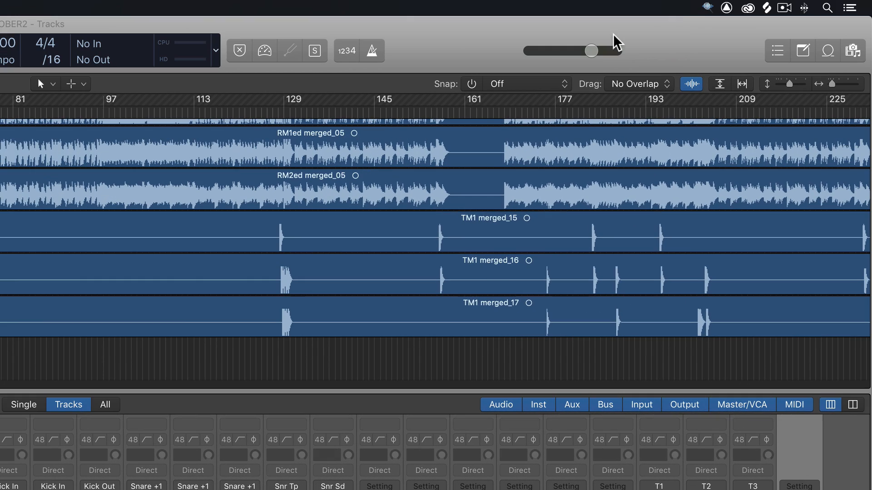
# Check the login startup and Default Logic Plug-in Manager folders options in the PlugSearch preferences, and close the window.
pyautogui.click(708, 8)
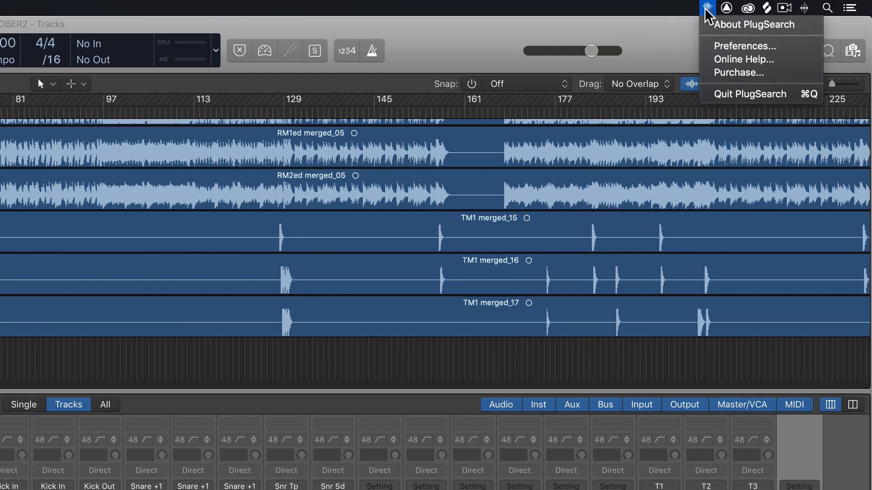
pyautogui.click(795, 47)
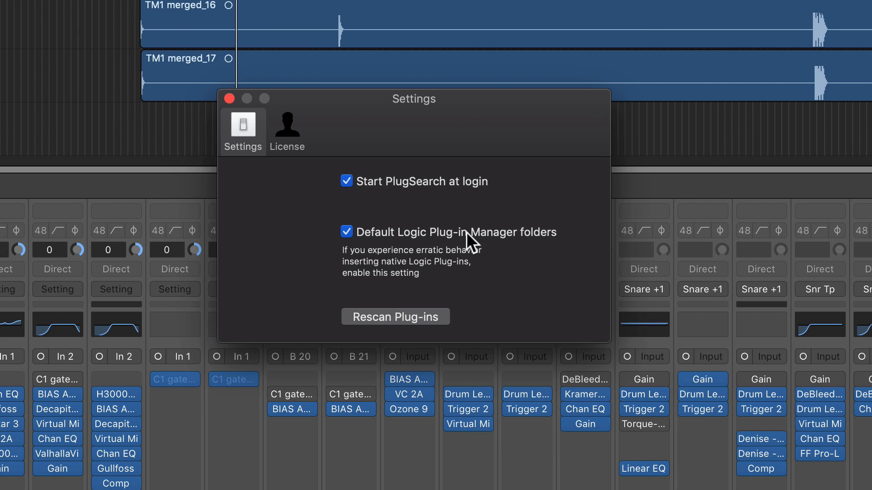
pyautogui.click(416, 232)
pyautogui.click(416, 232)
pyautogui.click(231, 99)
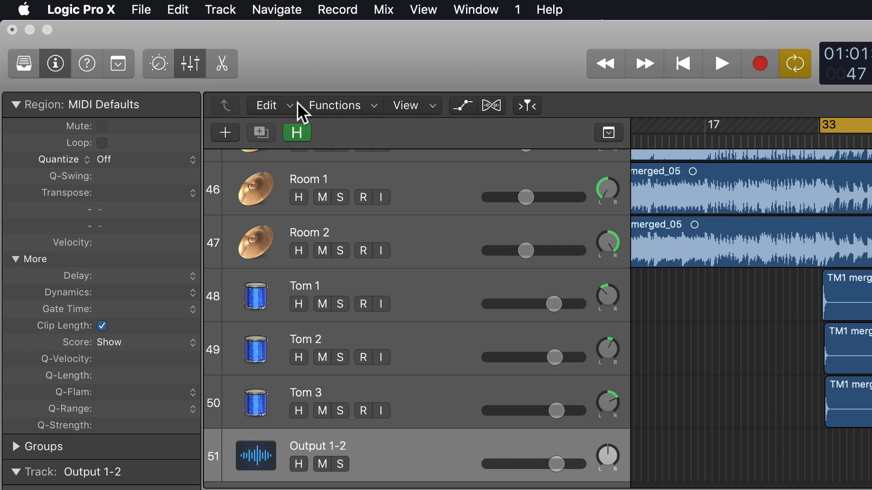
# Switch to System Preferences and show the Accessibility privacy list under Security & Privacy.
pyautogui.click(23, 9)
pyautogui.click(38, 54)
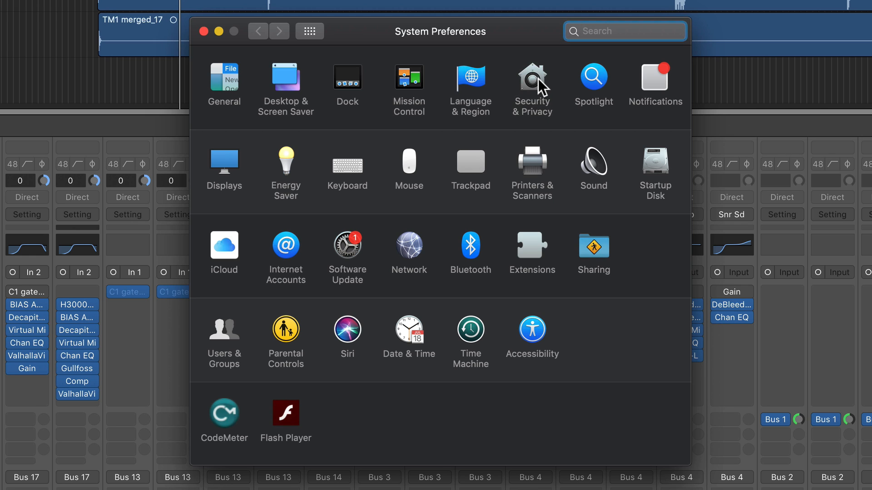
pyautogui.click(538, 78)
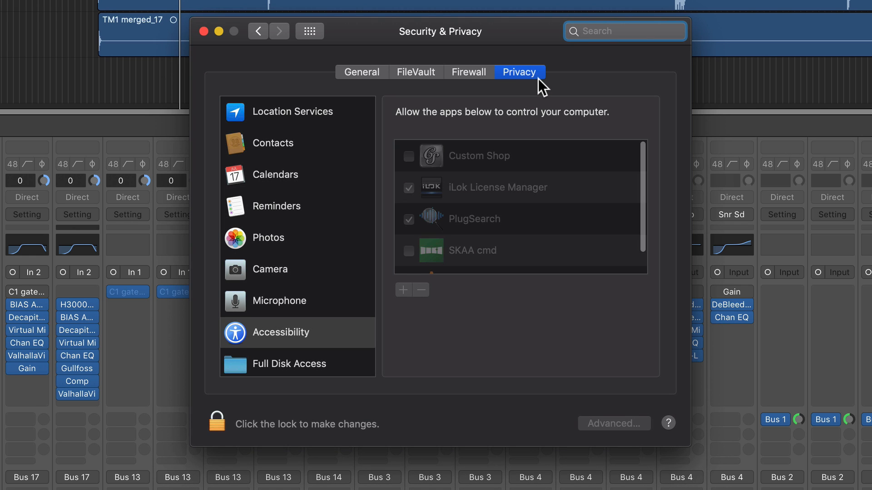
pyautogui.click(305, 330)
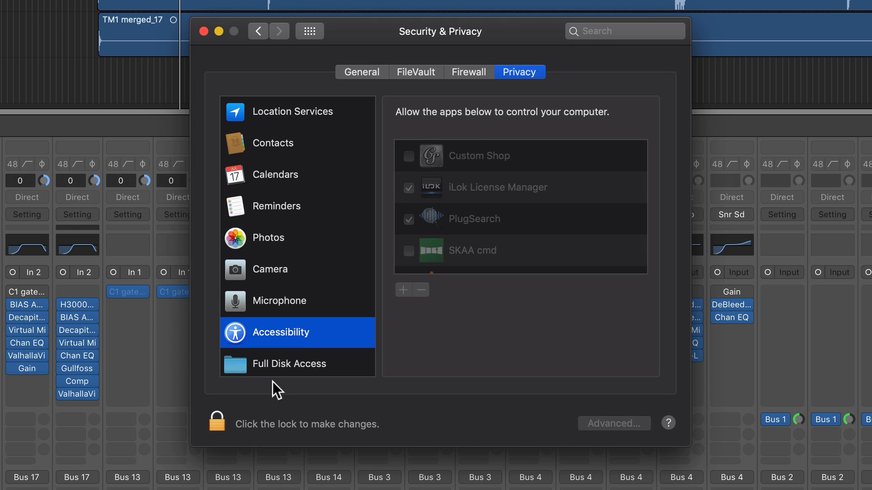
# Unlock the privacy settings with the account password and select PlugSearch among the apps allowed to control the computer.
pyautogui.click(216, 421)
pyautogui.write('****')
pyautogui.press('Return')
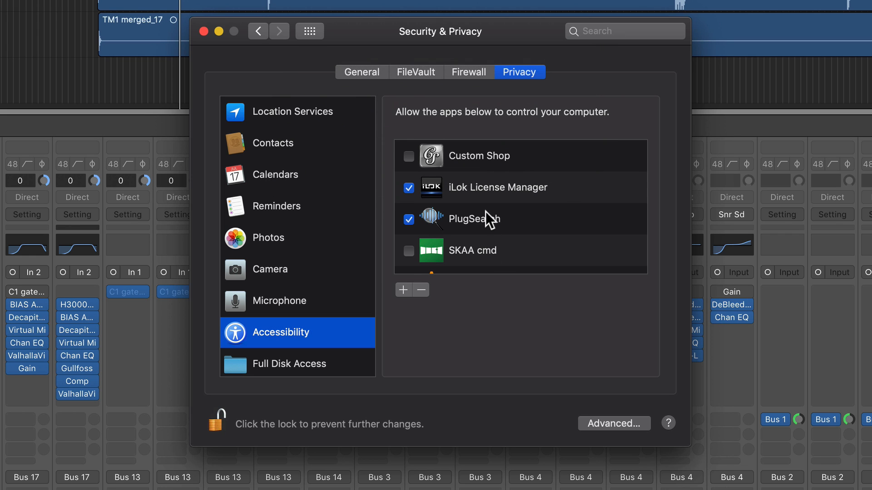
pyautogui.click(481, 226)
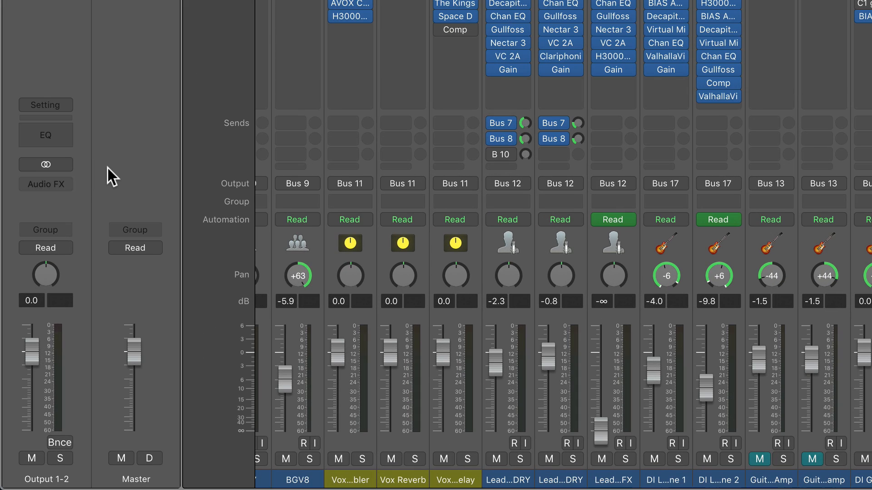
# Search audio effects for "limiter" on the Output 1-2 channel and step through the matching plug-ins.
pyautogui.click(62, 187)
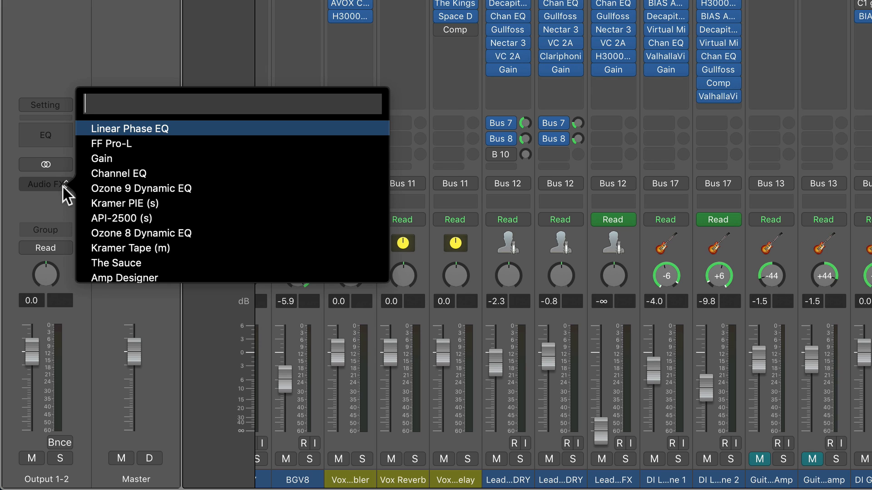
pyautogui.write('limiter')
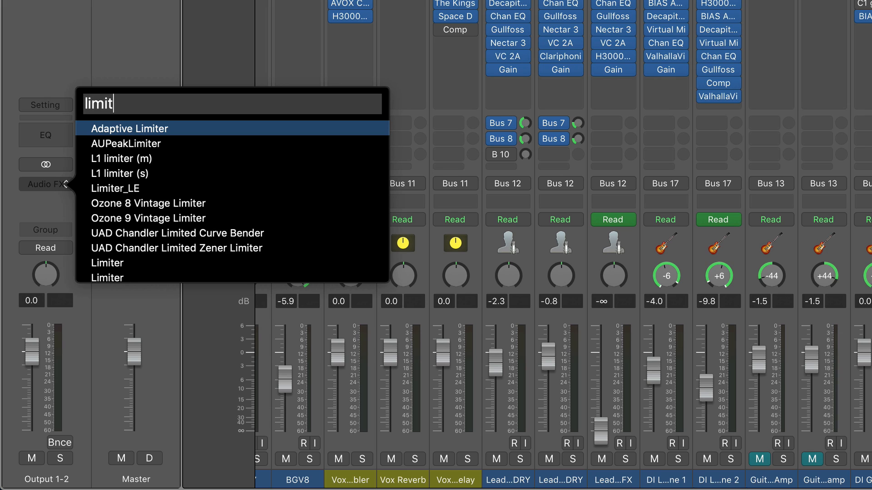
pyautogui.press('Down')
pyautogui.press('Down')
pyautogui.press('Down')
pyautogui.press('Down')
pyautogui.press('Down')
pyautogui.press('Down')
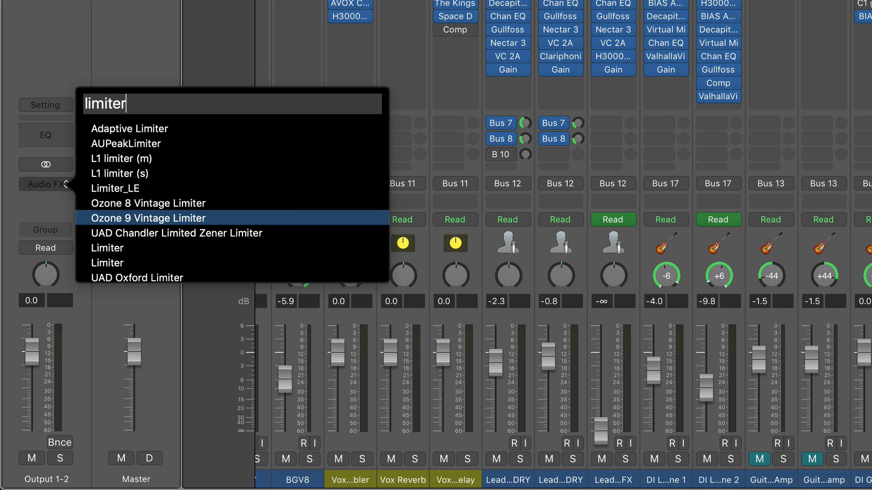
pyautogui.press('Down')
pyautogui.press('Up')
pyautogui.press('Up')
pyautogui.press('Up')
pyautogui.press('Up')
pyautogui.press('Up')
pyautogui.press('Up')
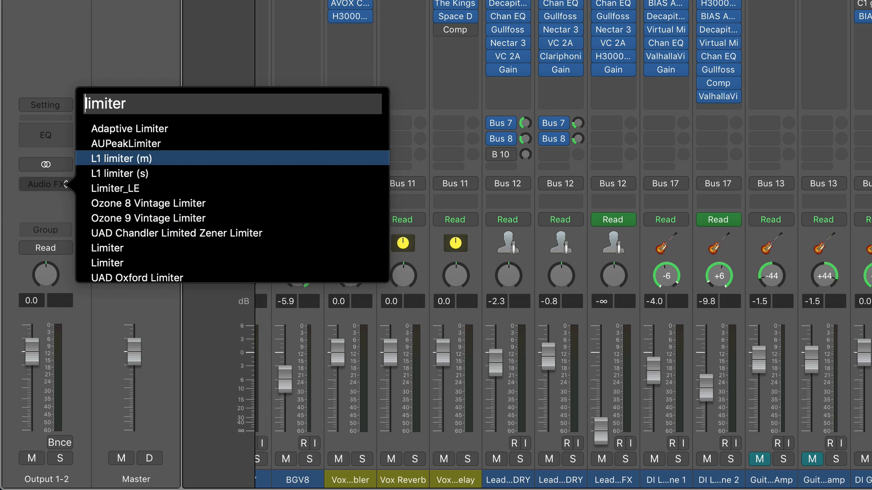
pyautogui.press('Up')
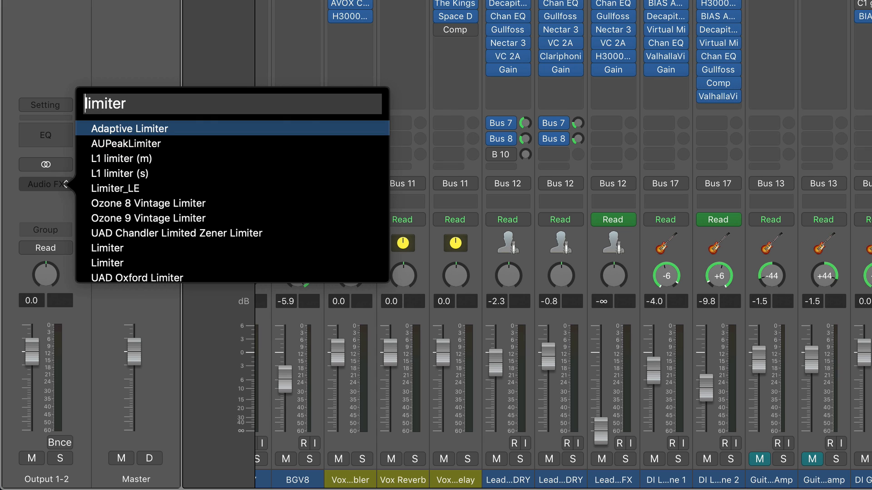
# Replace the search term with "pro" and insert FF Pro-L on the Output 1-2 channel.
pyautogui.moveTo(131, 108); pyautogui.dragTo(3, 100)
pyautogui.write('pro')
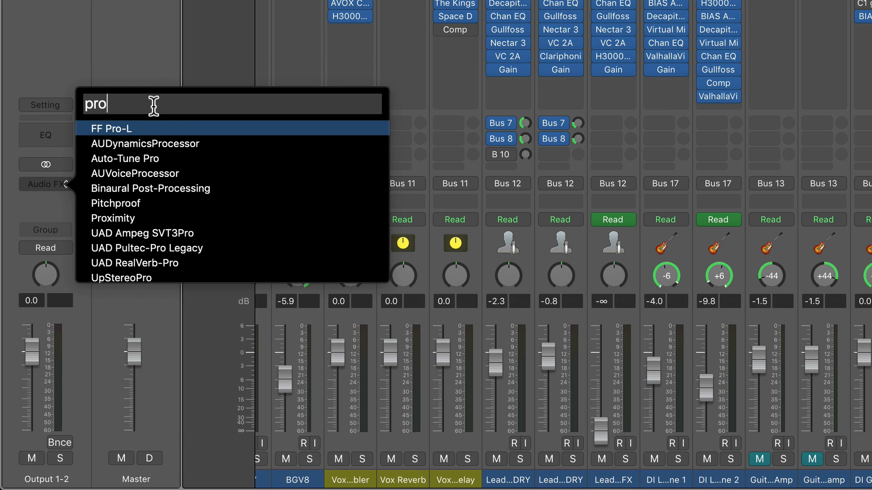
pyautogui.press('Return')
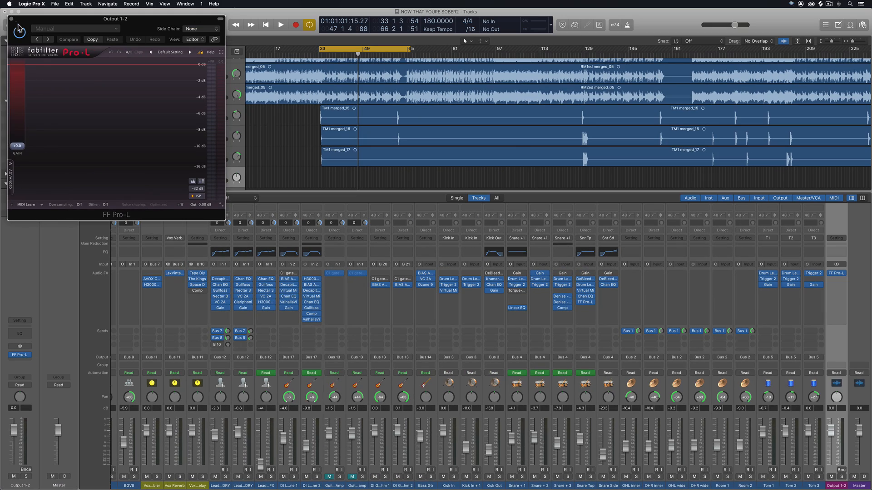
# Open an empty audio effect slot above FF Pro-L on the Output 1-2 channel.
pyautogui.click(30, 356)
pyautogui.moveTo(18, 354); pyautogui.dragTo(20, 361)
pyautogui.click(28, 350)
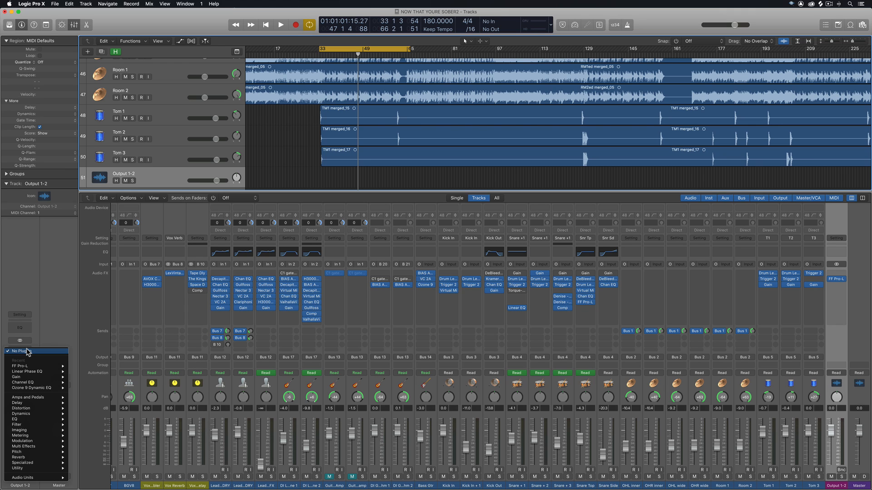
pyautogui.click(27, 351)
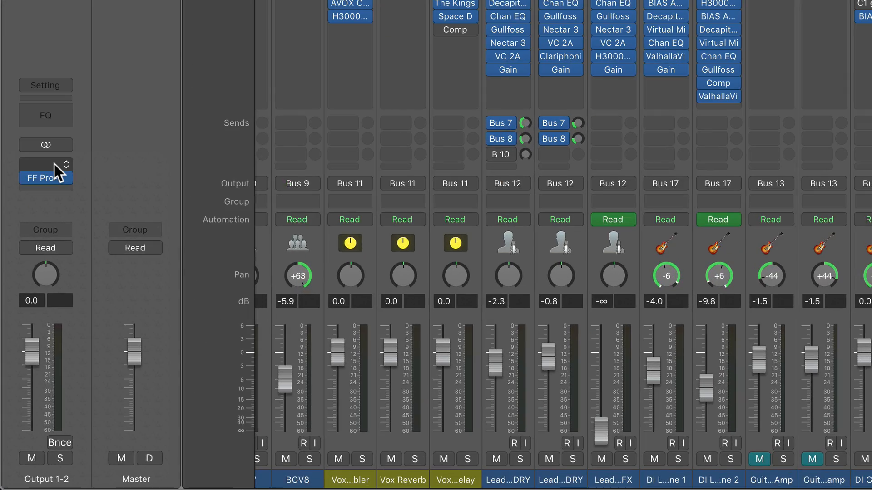
# Search for "linear", insert Linear Phase EQ above FF Pro-L on Output 1-2, and close its plug-in window.
pyautogui.click(38, 262)
pyautogui.write('linear')
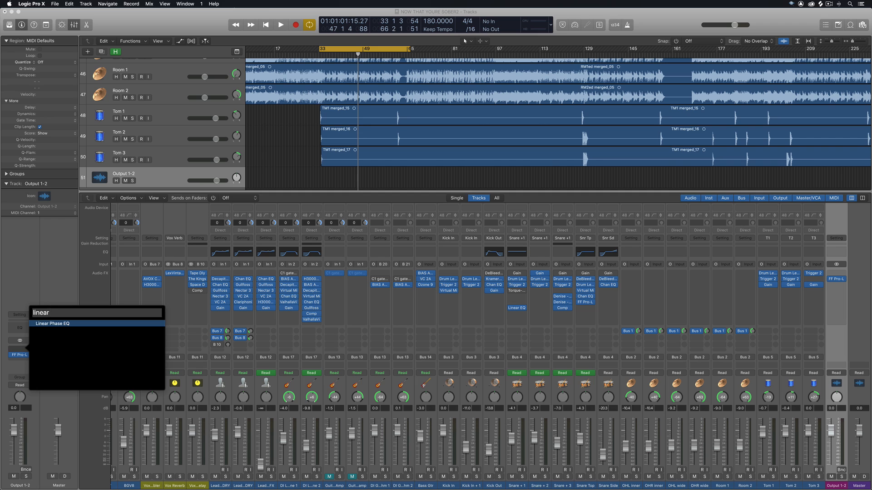
pyautogui.press('Return')
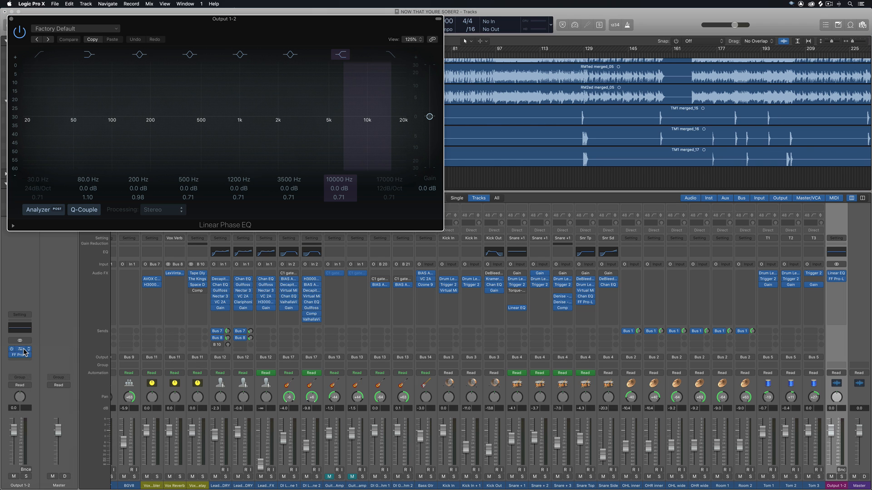
pyautogui.click(12, 19)
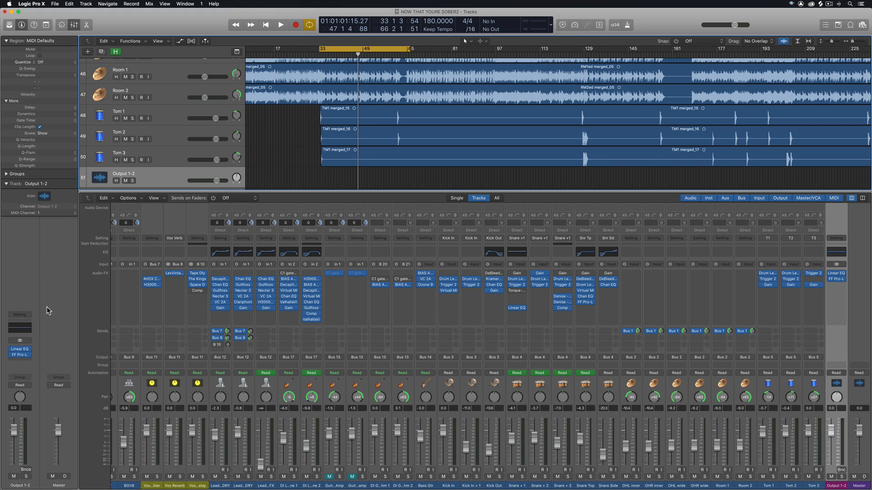
pyautogui.click(33, 350)
pyautogui.moveTo(70, 485)
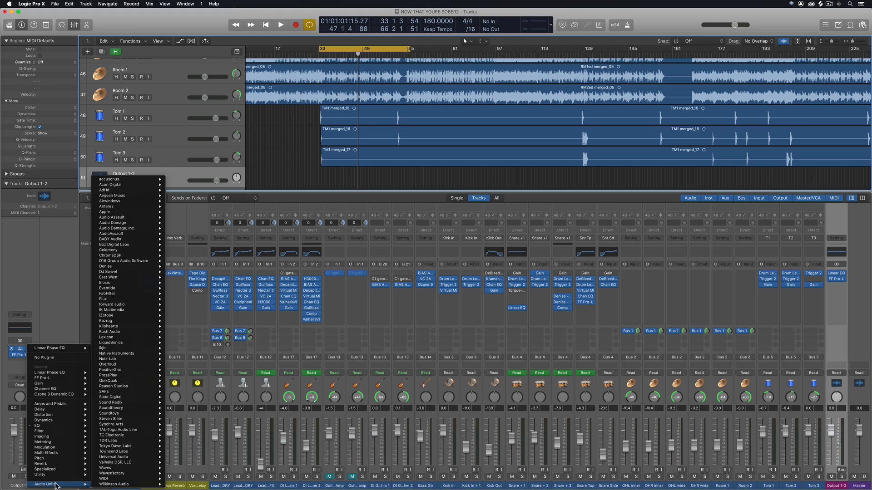
pyautogui.moveTo(113, 230)
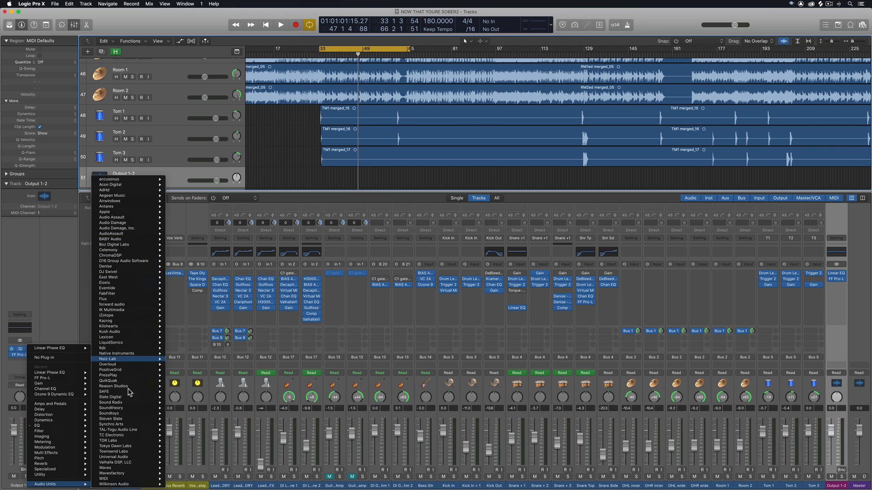
pyautogui.click(53, 254)
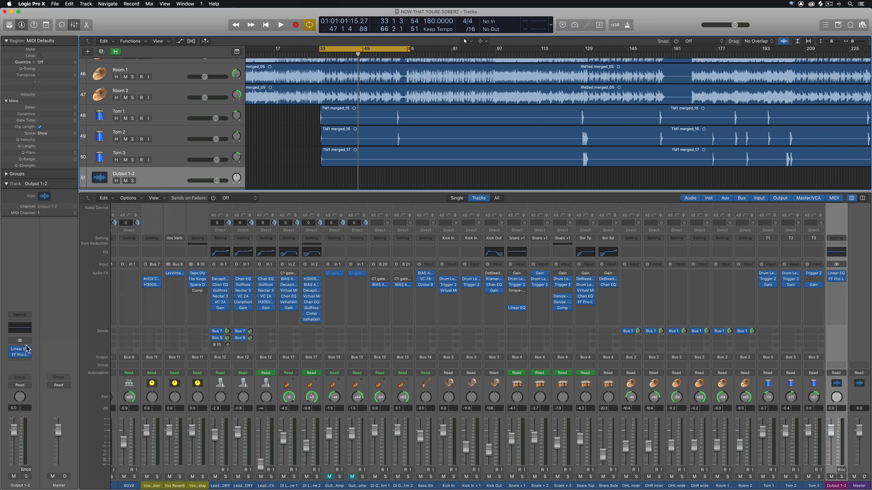
# Search for "kramer", replace Linear Phase EQ on Output 1-2 with Kramer HLS (m), and close its plug-in window.
pyautogui.click(22, 349)
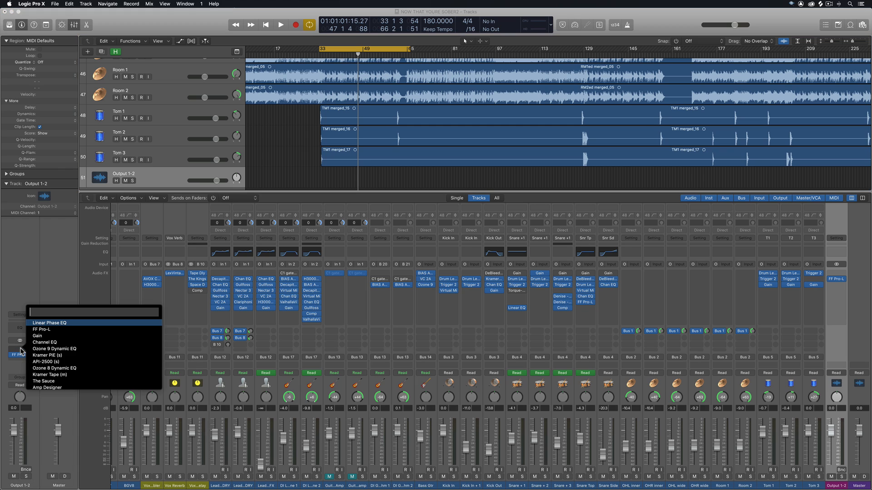
pyautogui.write('kramer')
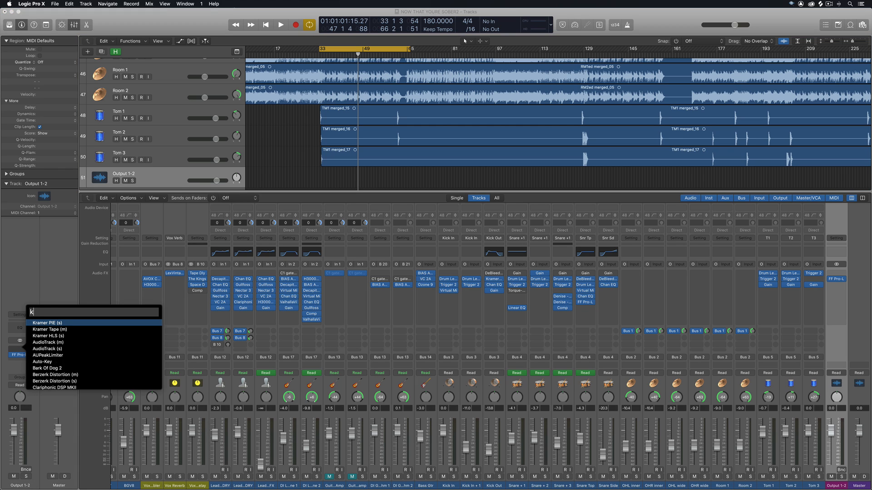
pyautogui.press('Down')
pyautogui.press('Down')
pyautogui.press('Down')
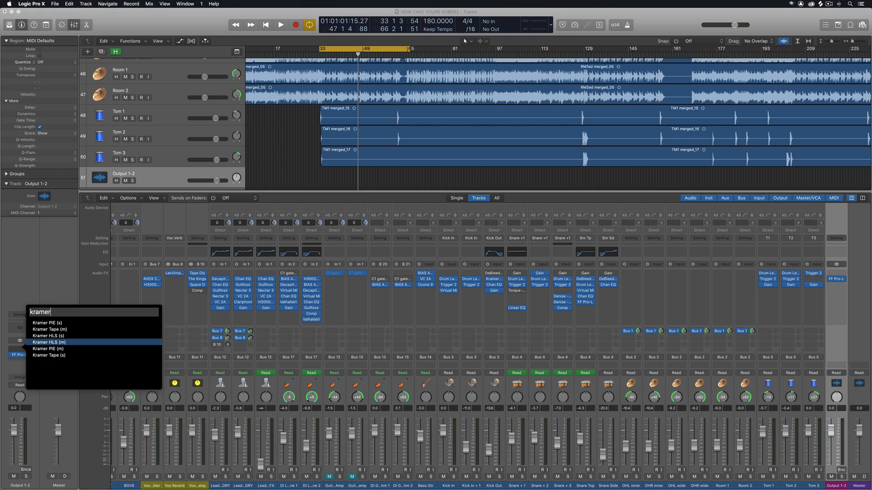
pyautogui.press('Return')
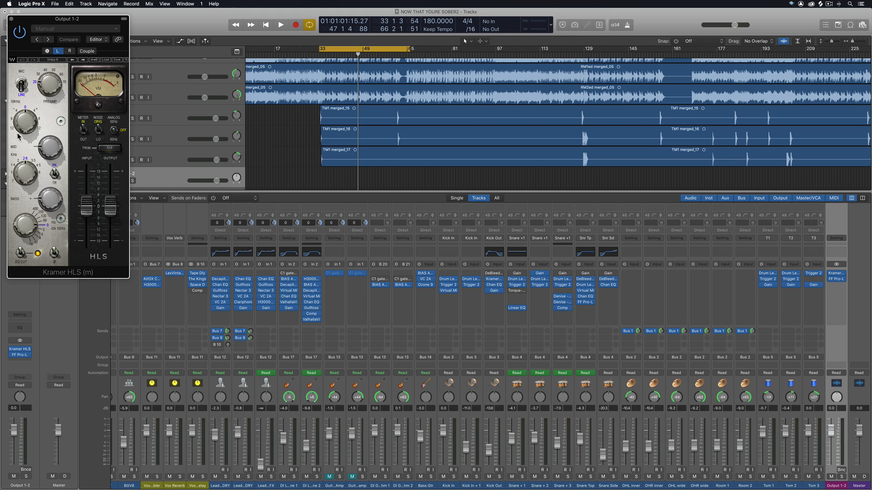
pyautogui.click(12, 19)
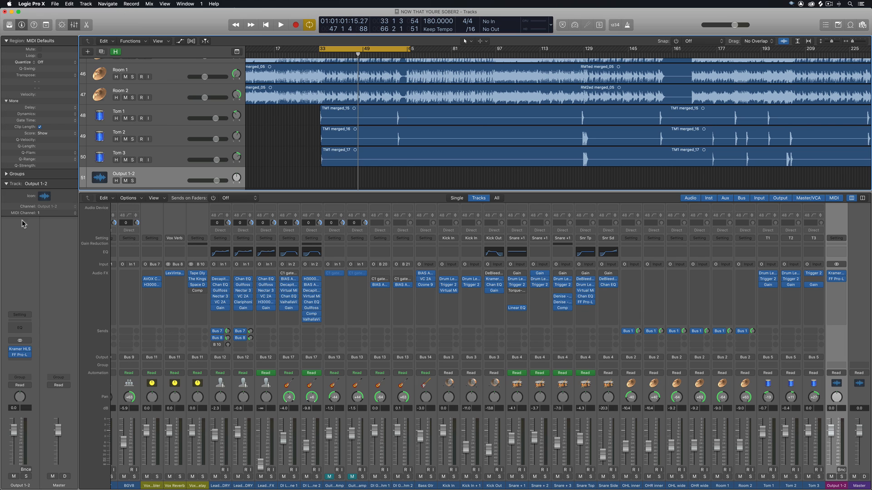
# Clear Kramer HLS (m) from the slot above FF Pro-L on Output 1-2, and insert Linear Phase EQ there by searching for "linear".
pyautogui.click(31, 349)
pyautogui.click(37, 358)
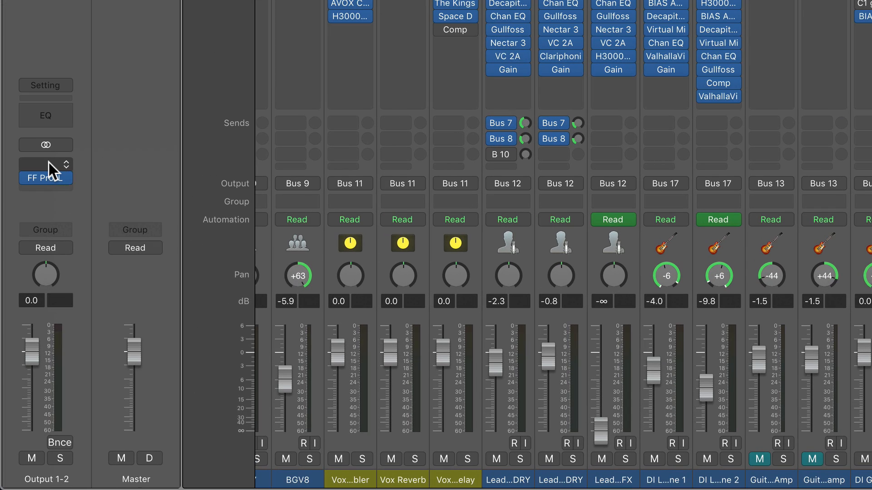
pyautogui.click(48, 162)
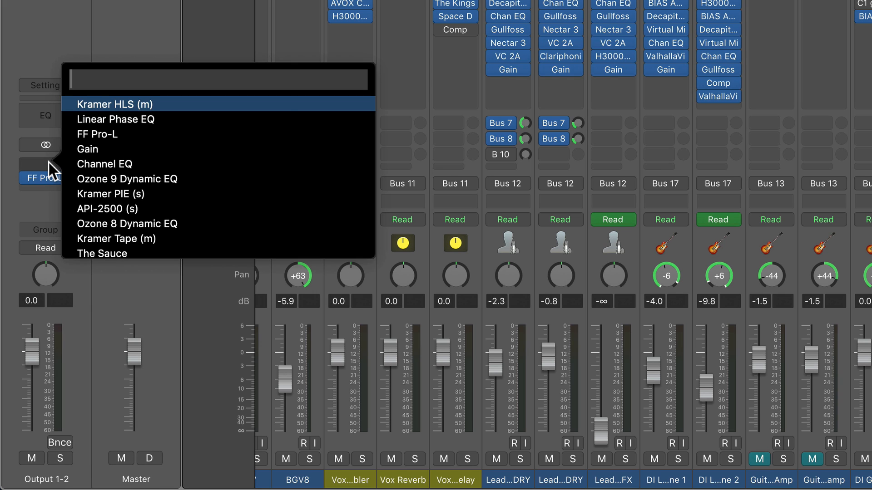
pyautogui.write('linear')
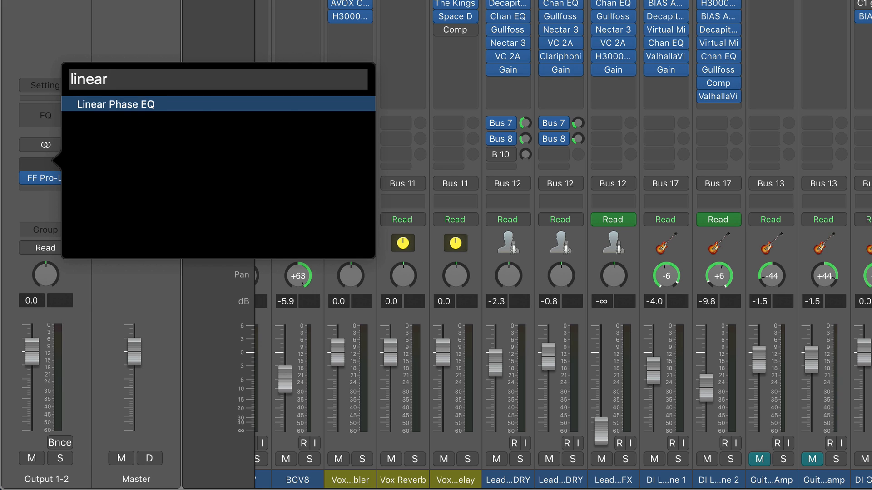
pyautogui.press('Return')
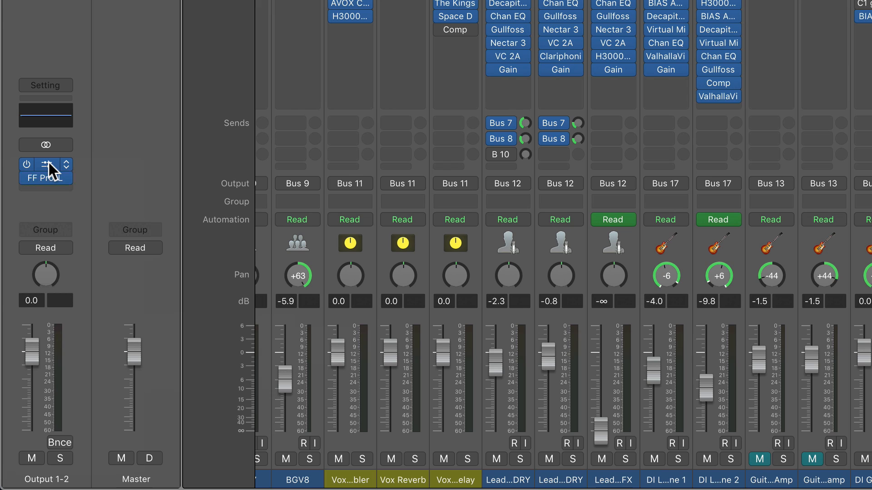
# Check the Stereo and Dual Mono format options for Linear Phase EQ on Output 1-2, and set its channel processing to Mid/Side.
pyautogui.click(66, 164)
pyautogui.moveTo(136, 163)
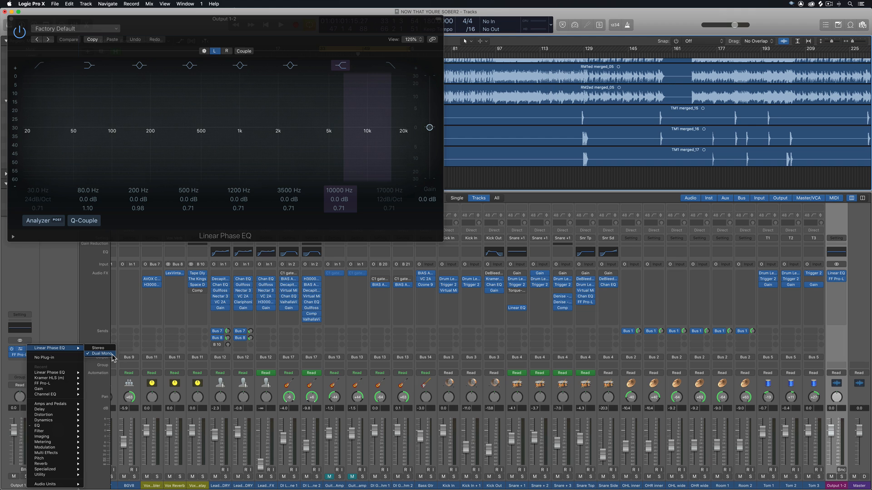
pyautogui.click(71, 310)
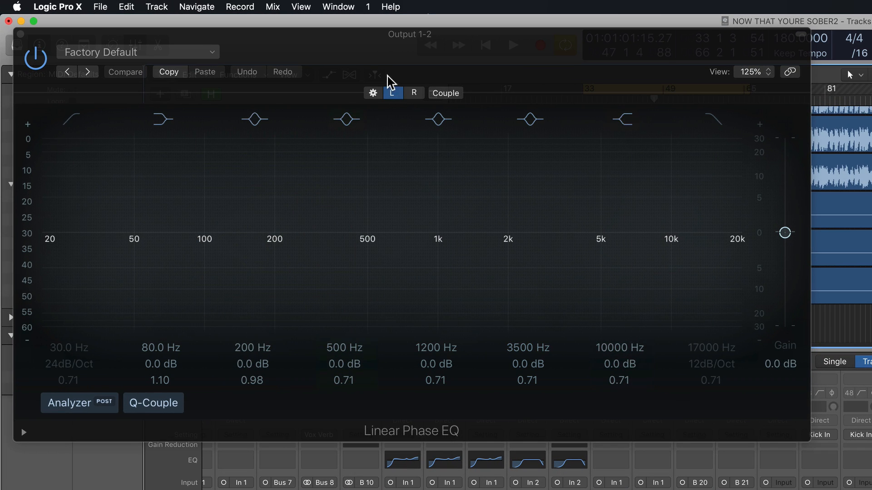
pyautogui.click(339, 85)
pyautogui.click(101, 233)
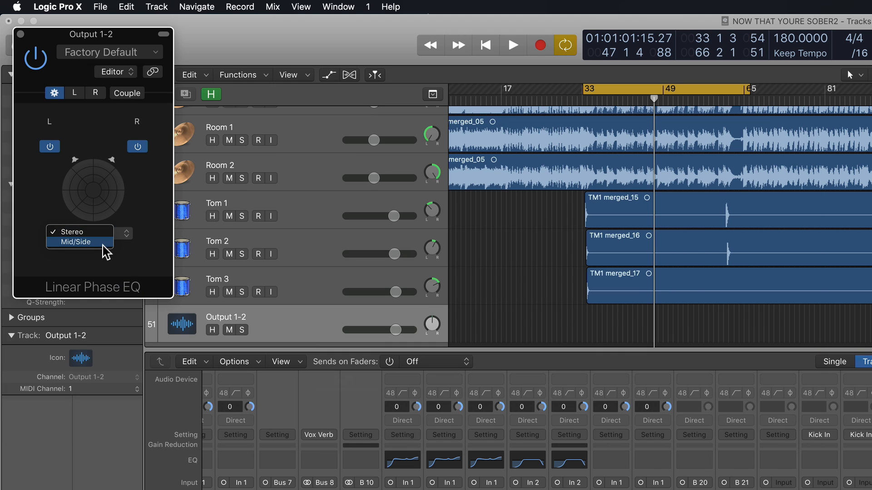
pyautogui.click(98, 241)
# On the Mid channel, boost the 3500 Hz band about 1.6 dB at 2300 Hz and the low shelf about 3.4 dB at 96 Hz.
pyautogui.click(69, 92)
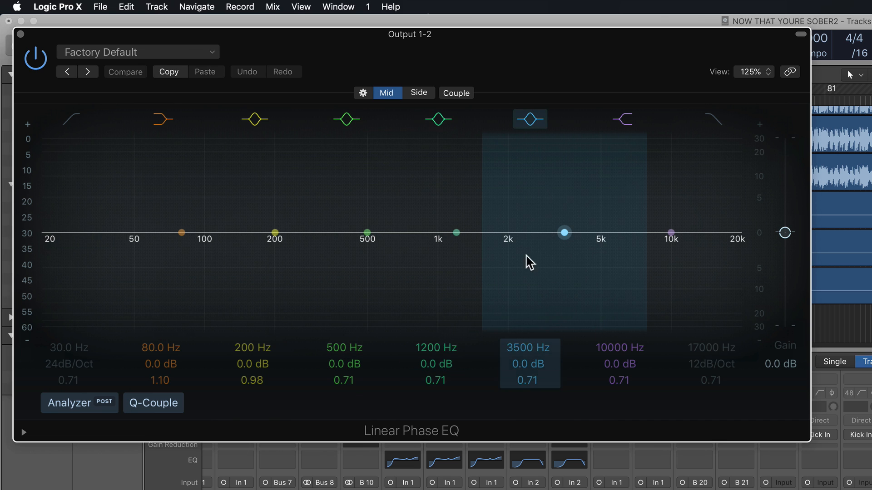
pyautogui.moveTo(560, 233); pyautogui.dragTo(522, 220)
pyautogui.moveTo(182, 233); pyautogui.dragTo(224, 210)
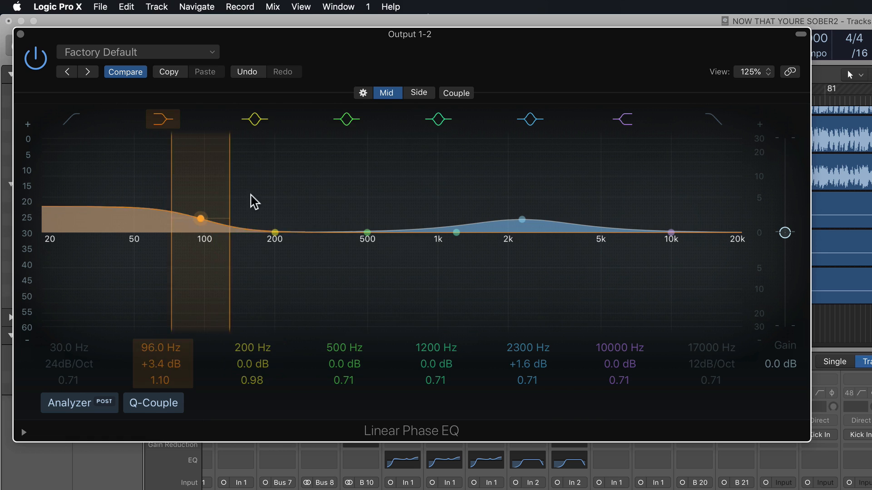
# On the Side channel, raise the high shelf about 4.5 dB at 6900 Hz and enable the low cut at 104 Hz.
pyautogui.click(418, 93)
pyautogui.moveTo(671, 232); pyautogui.dragTo(633, 215)
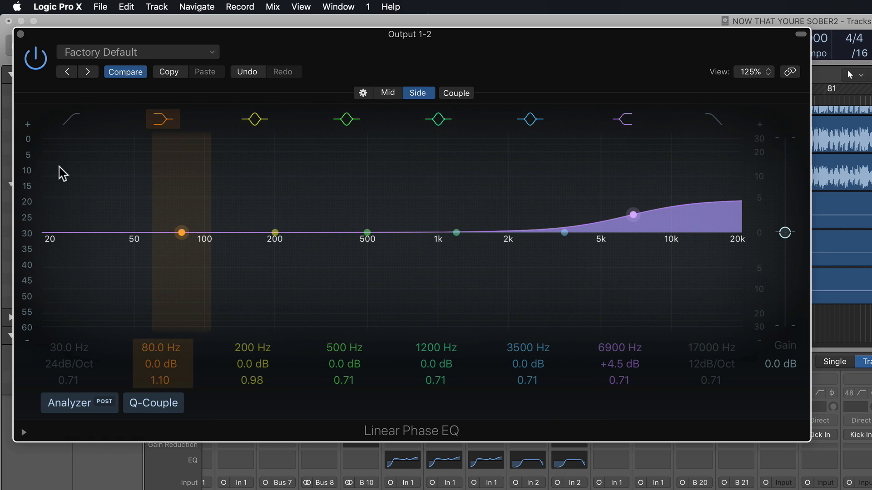
pyautogui.click(70, 121)
pyautogui.moveTo(69, 348); pyautogui.dragTo(69, 324)
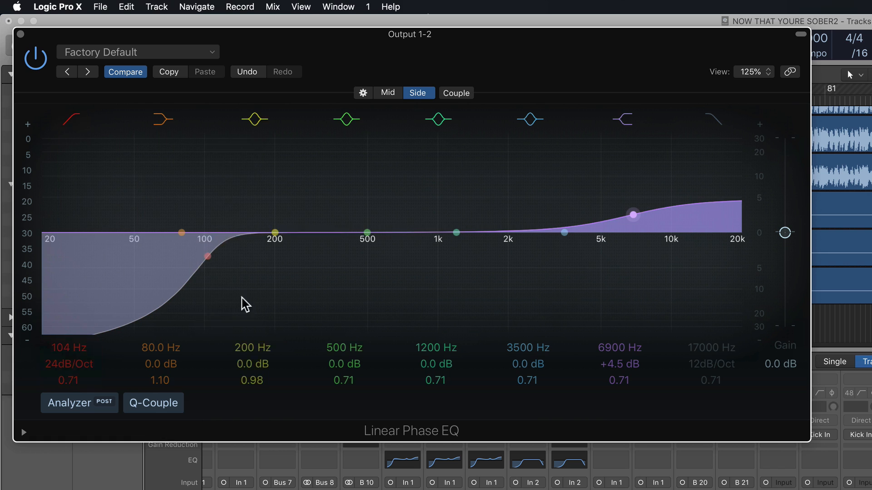
# Compare the Mid and Side curves of Linear Phase EQ, and close its plug-in window.
pyautogui.click(386, 93)
pyautogui.click(417, 96)
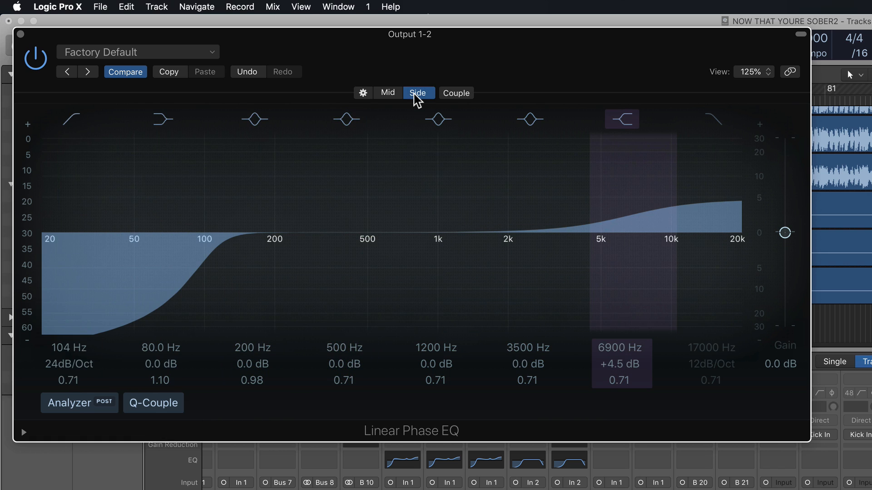
pyautogui.click(20, 34)
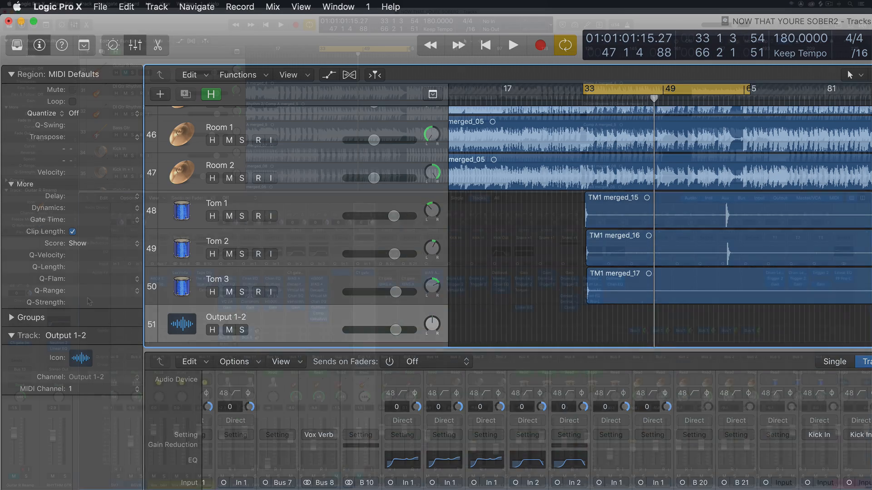
# Hide the mixer and create a new software instrument track below Guitar R Reamp.
pyautogui.press('x')
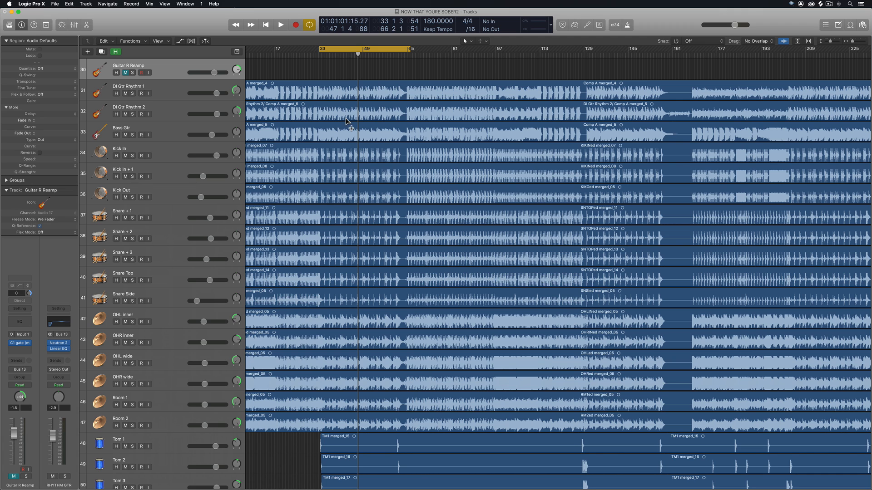
pyautogui.press('alt+super+n')
pyautogui.press('Return')
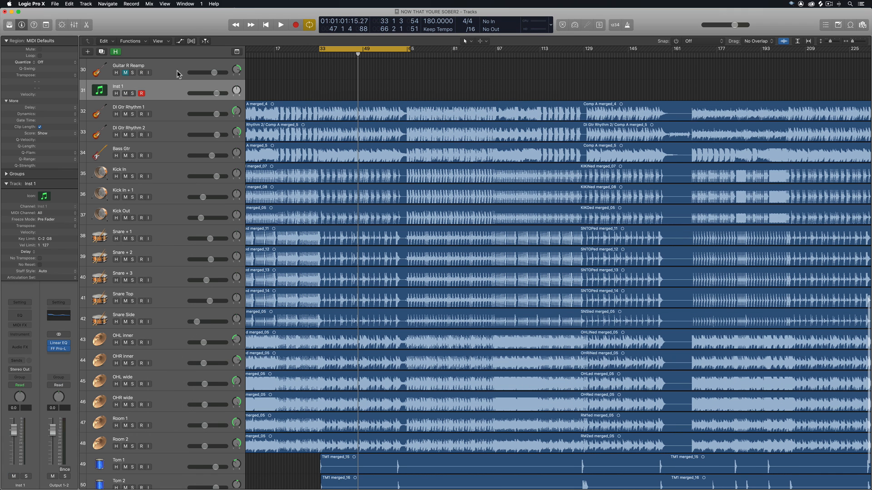
# Search for "ultra" in the instrument slot of Inst 1 and insert Ultrabeat.
pyautogui.click(23, 336)
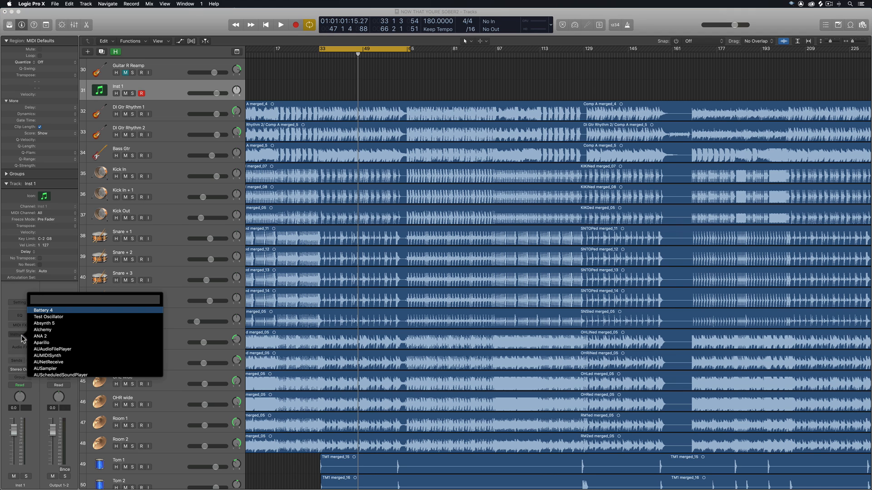
pyautogui.write('ultra')
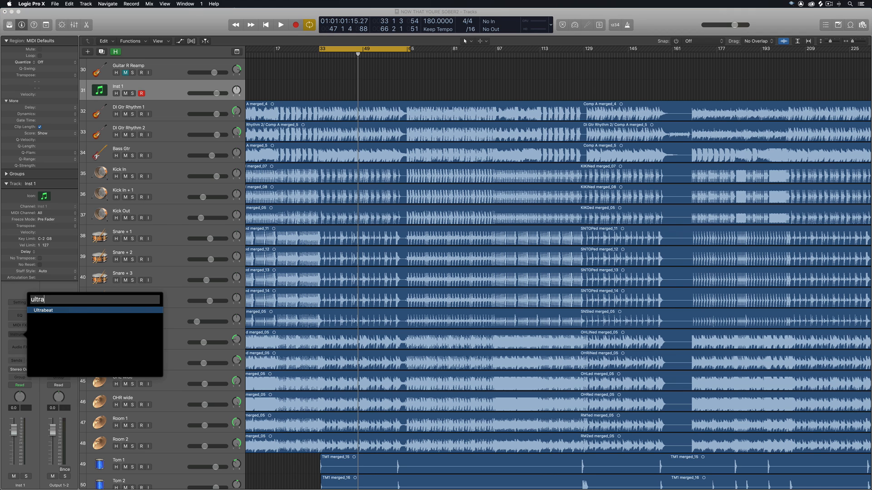
pyautogui.press('Return')
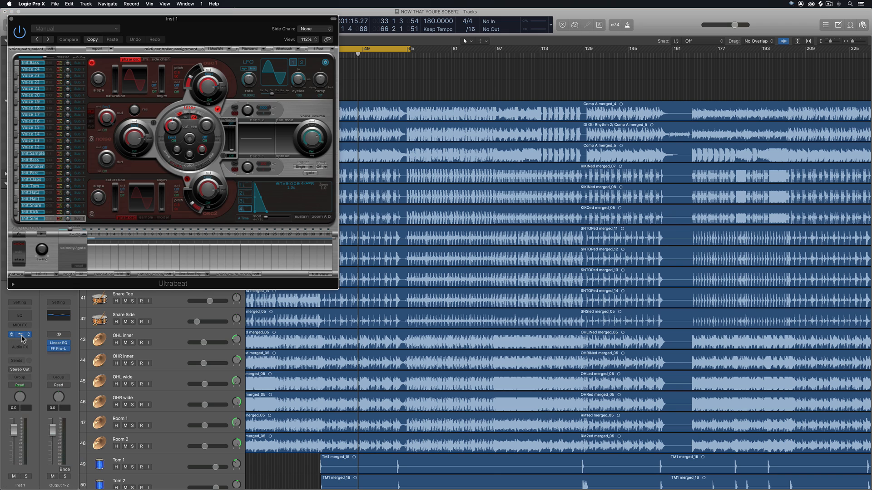
# Remove Ultrabeat from Inst 1 and insert Battery 4 in its place by searching for "batter".
pyautogui.click(29, 336)
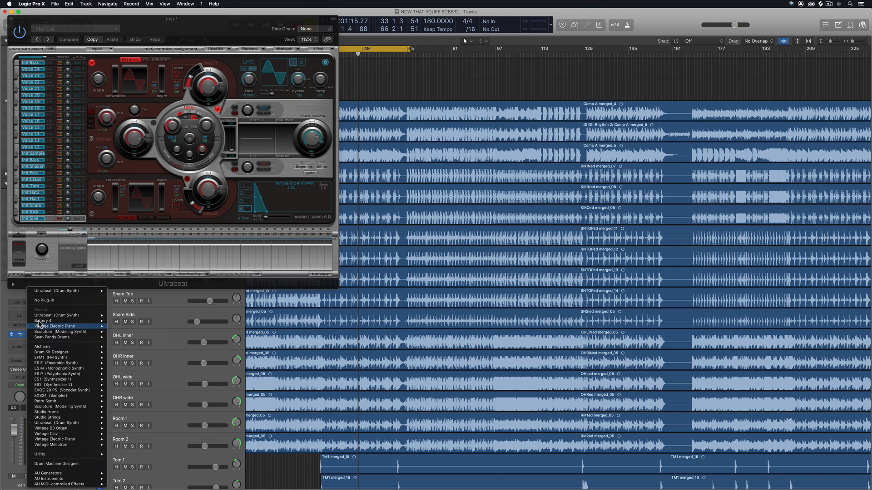
pyautogui.click(46, 301)
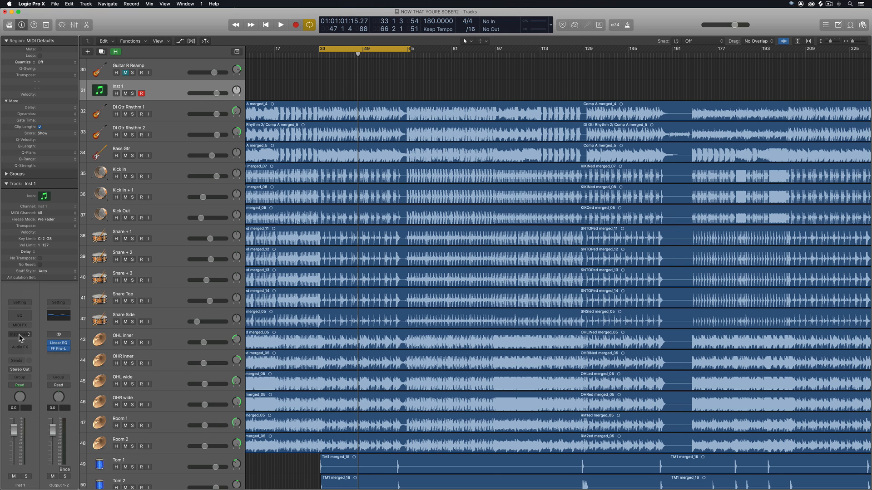
pyautogui.click(20, 336)
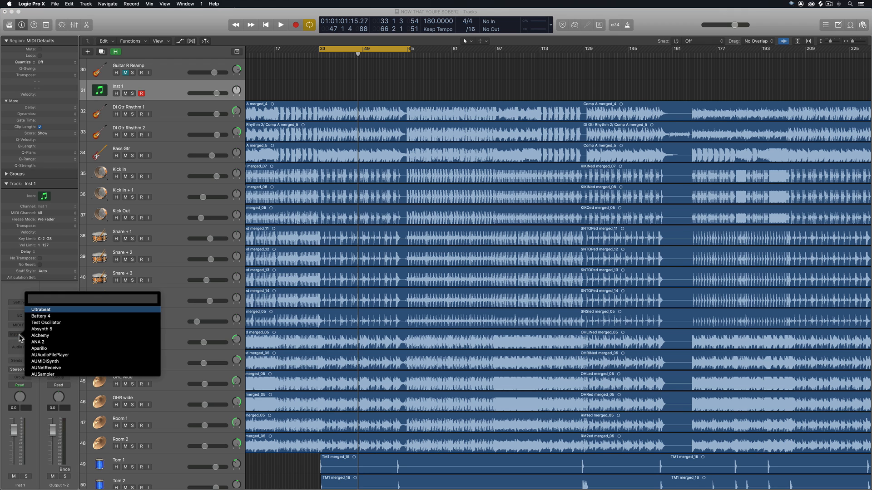
pyautogui.write('batter')
pyautogui.press('Return')
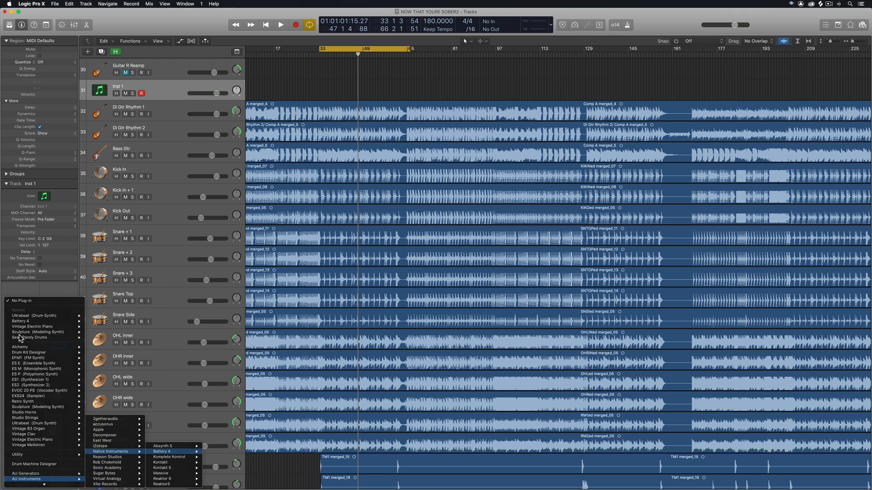
# Remove Battery 4 from Inst 1 and insert Sitala in its place by searching for "sita".
pyautogui.click(28, 336)
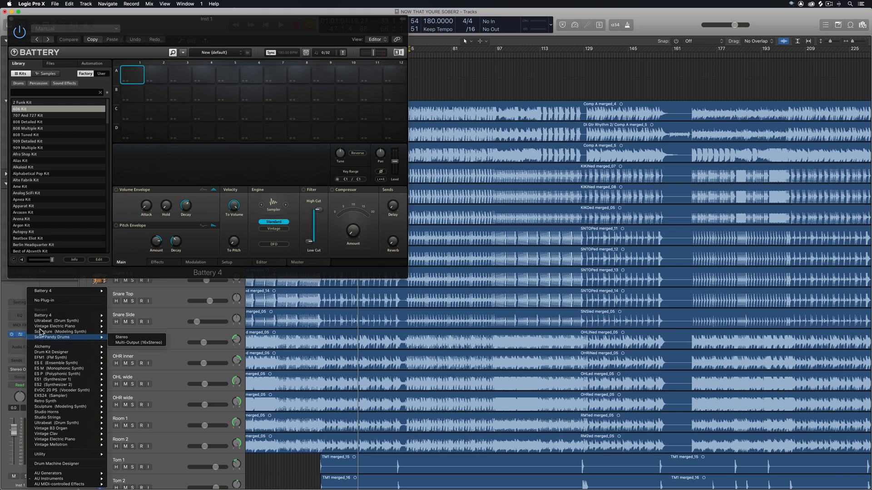
pyautogui.click(44, 301)
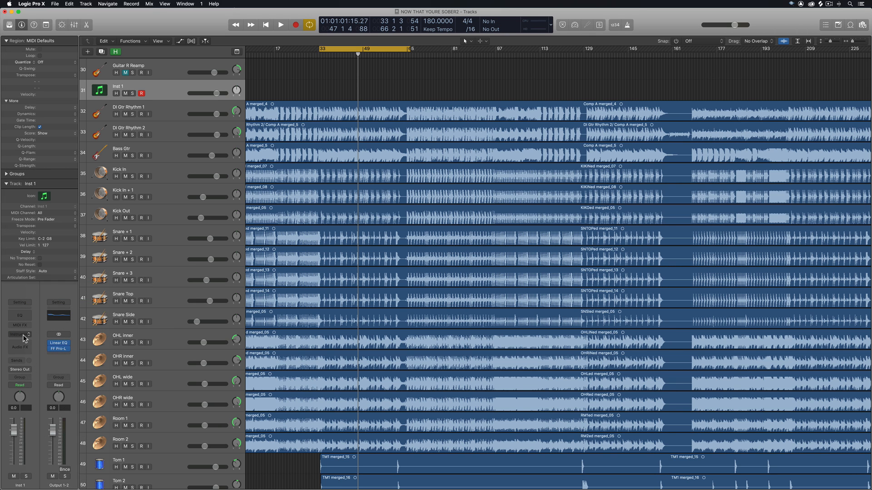
pyautogui.click(23, 335)
pyautogui.write('sita')
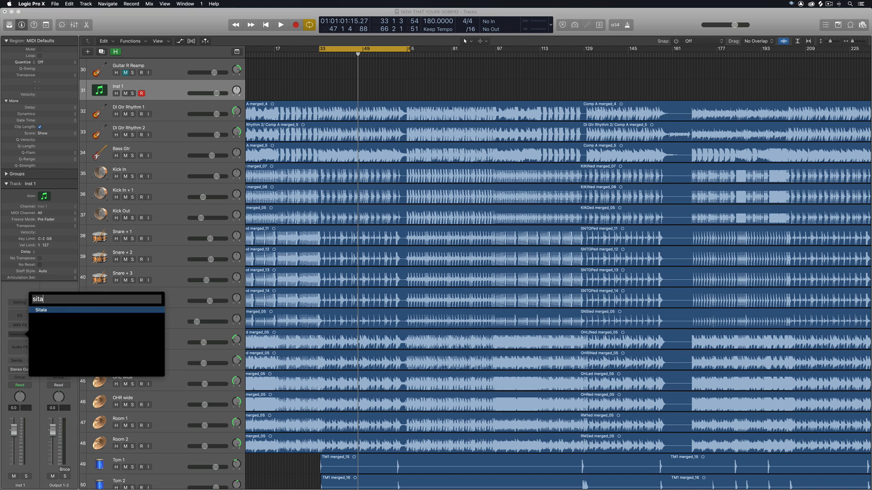
pyautogui.press('Return')
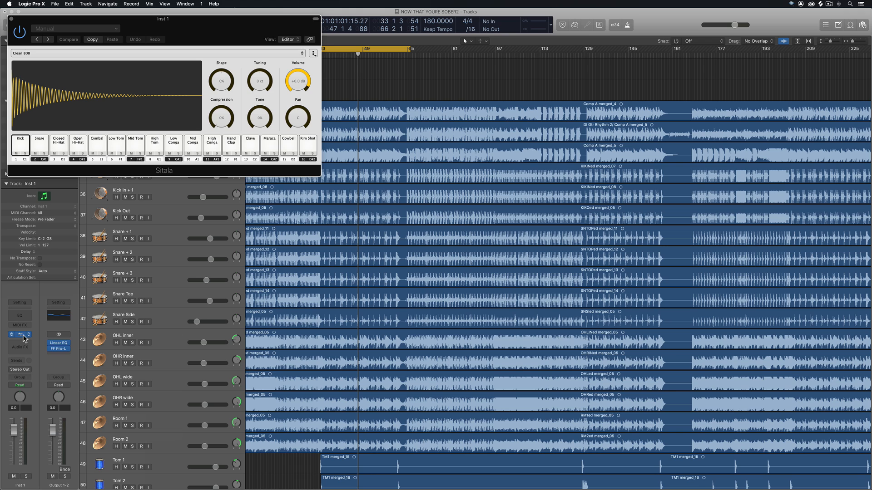
# Open the plug-in search for the MIDI FX slot on Inst 1 and browse the available MIDI effects.
pyautogui.click(25, 327)
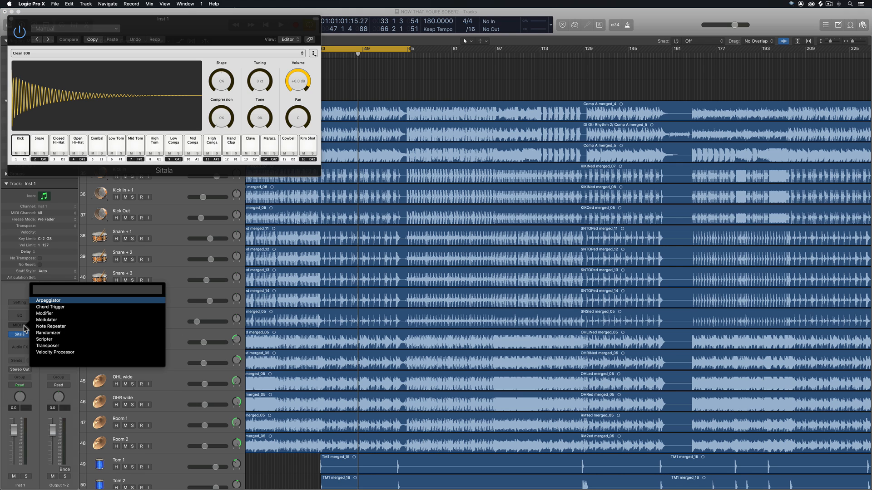
pyautogui.press('Down')
pyautogui.press('Down')
pyautogui.press('Down')
pyautogui.press('Down')
pyautogui.press('Down')
pyautogui.press('Down')
pyautogui.press('Down')
pyautogui.click(25, 327)
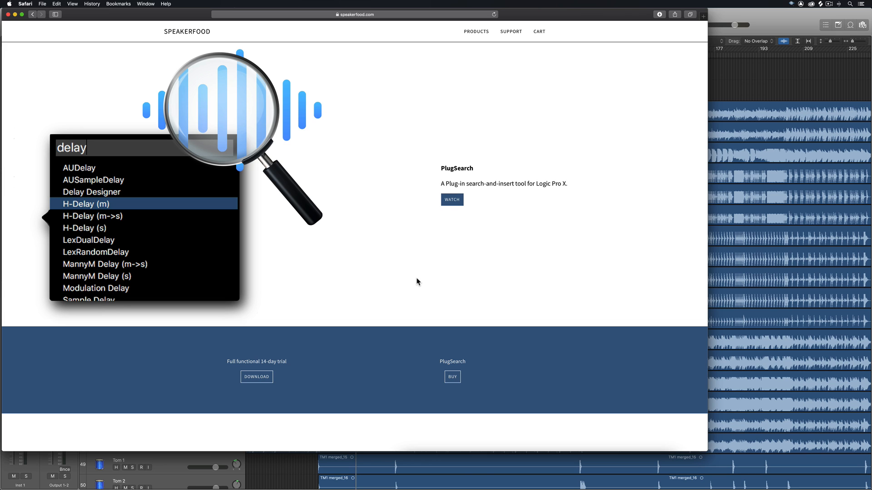
# In Safari, read the Logic Pro X and OSX version compatibility of PlugSearch on the speakerfood.com product page.
pyautogui.scroll(-10, 417, 281)
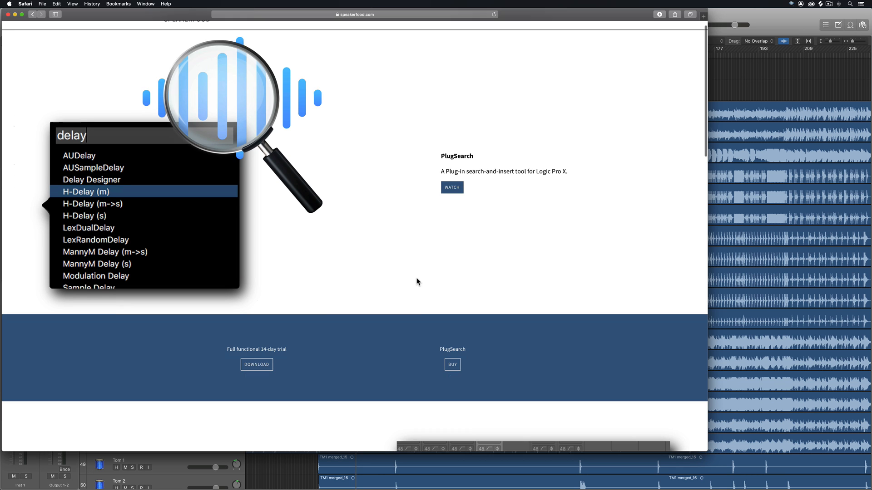
pyautogui.scroll(-10, 417, 282)
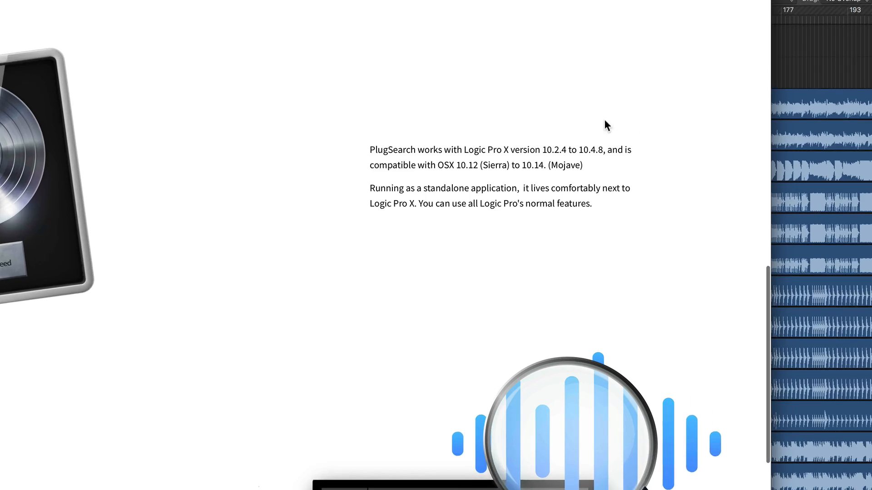
pyautogui.moveTo(543, 156); pyautogui.dragTo(613, 156)
pyautogui.moveTo(405, 177); pyautogui.dragTo(588, 174)
pyautogui.click(595, 175)
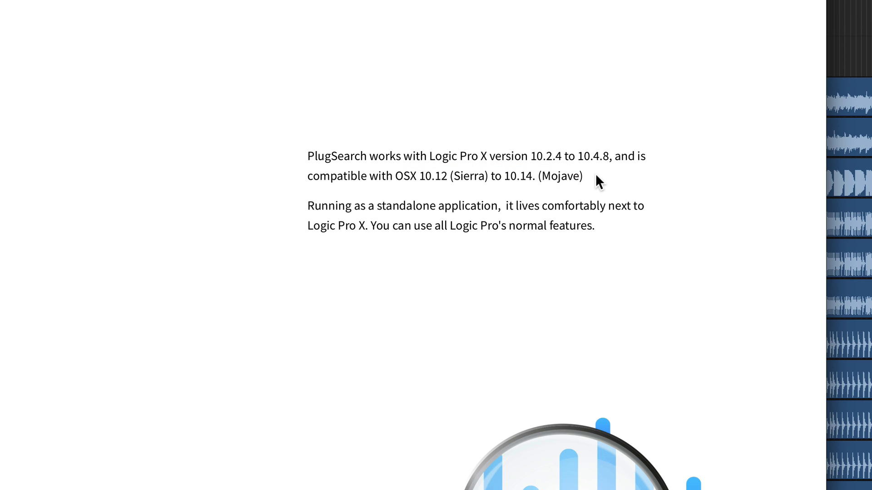